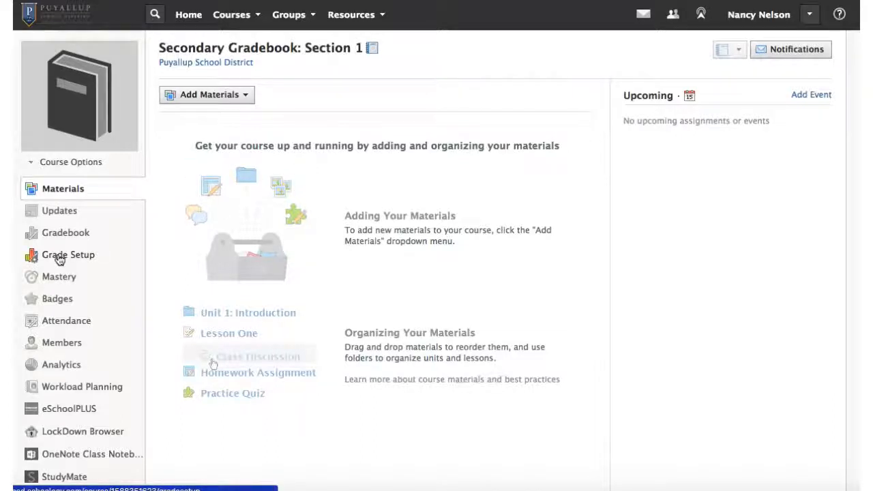
In the course's Grade Setup, create a grading category named Formative, calculated by Total pts with no lowest scores dropped
click(60, 257)
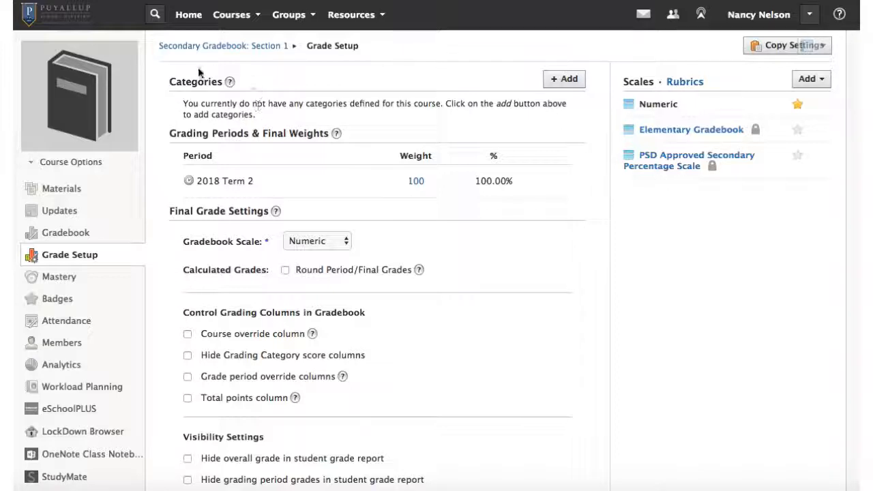
click(569, 79)
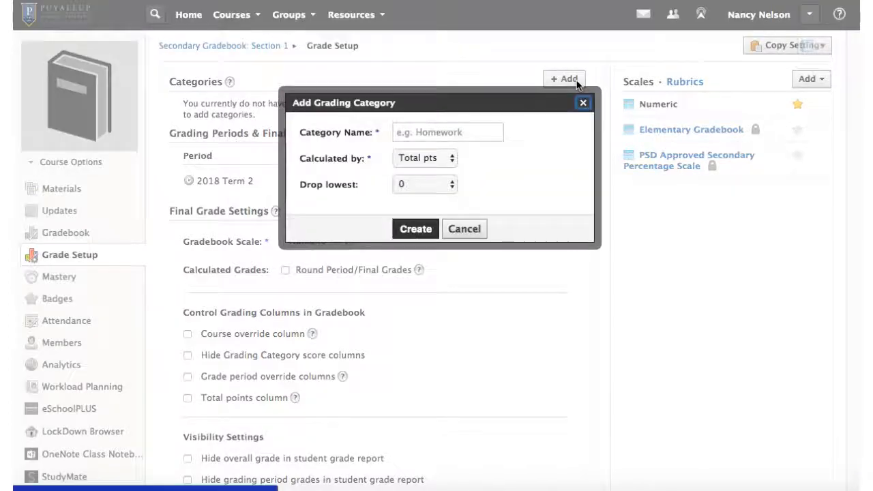
click(433, 134)
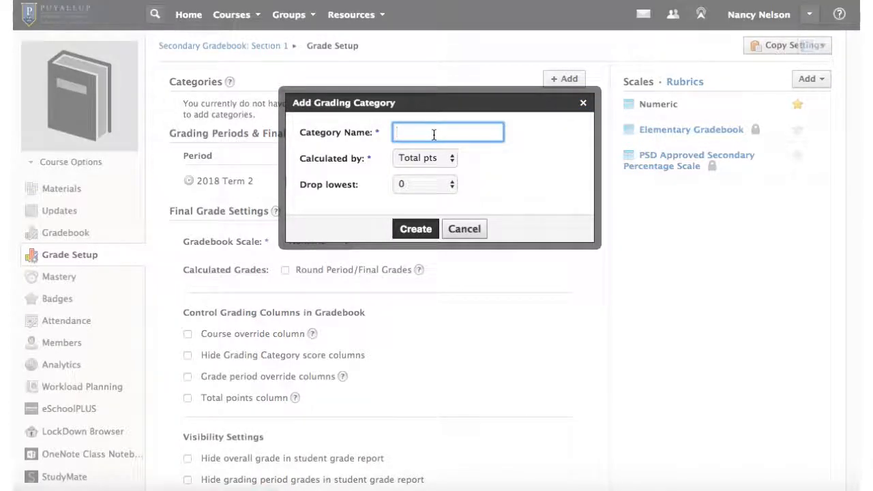
text(Formative)
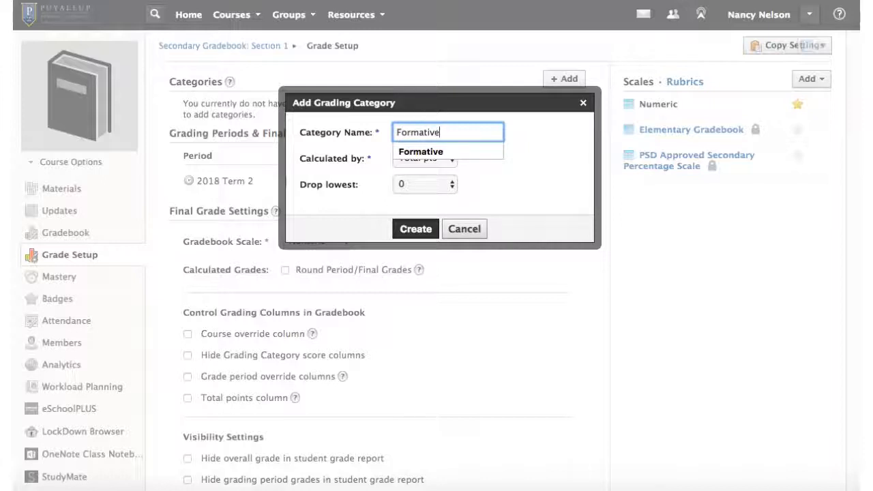
click(530, 167)
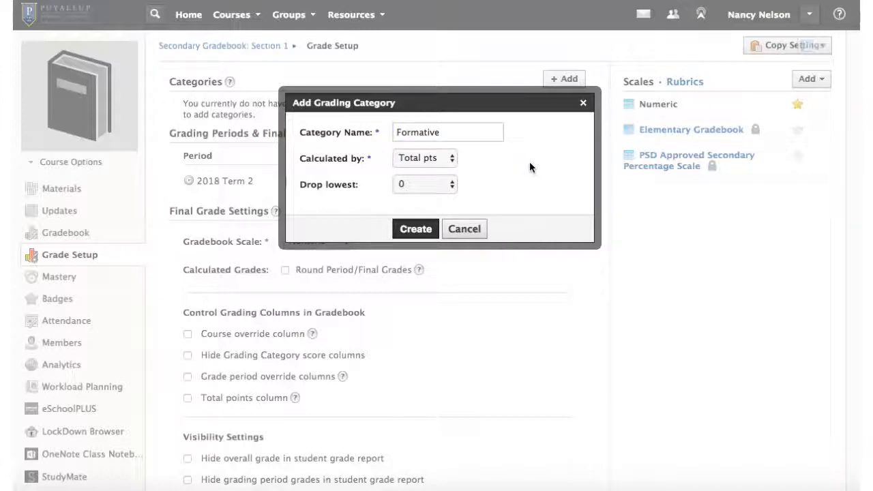
click(453, 159)
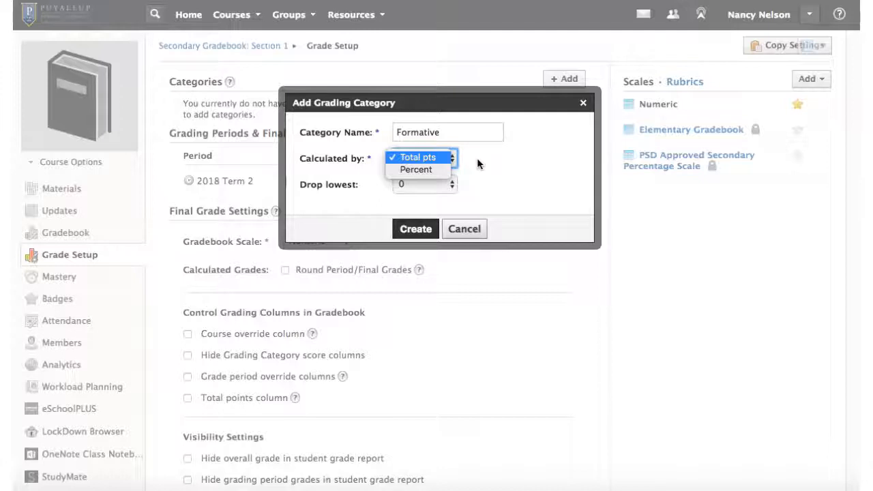
click(476, 157)
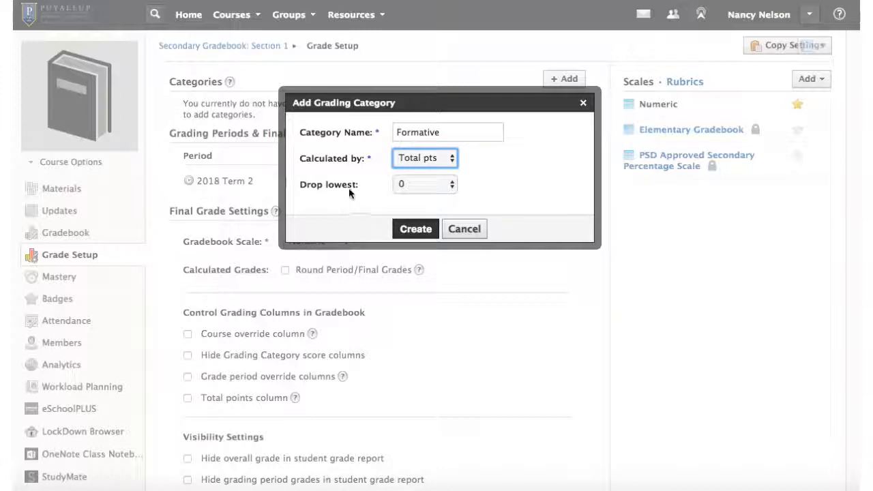
click(415, 229)
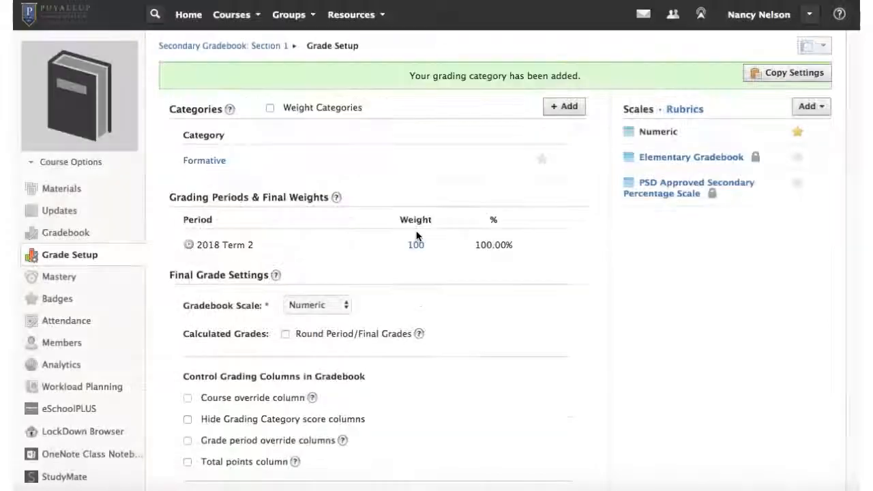
Create a second grading category named Summative, calculated by Total pts
click(570, 107)
click(433, 132)
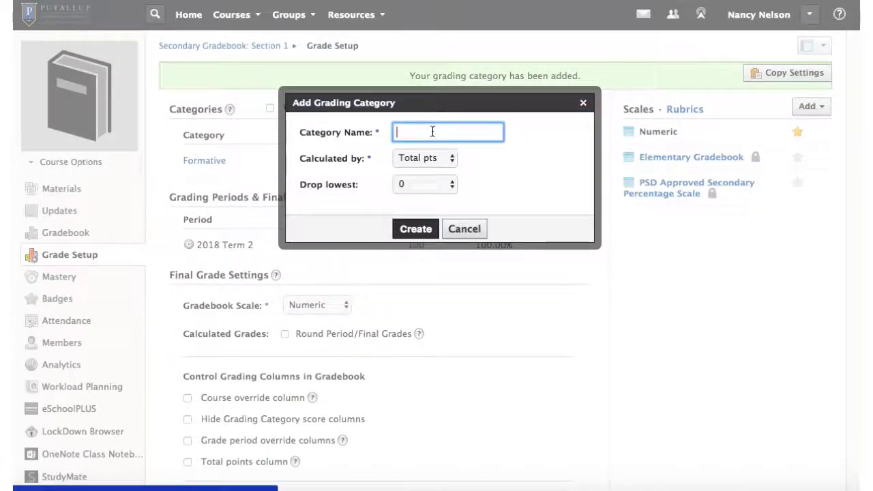
text(Summ)
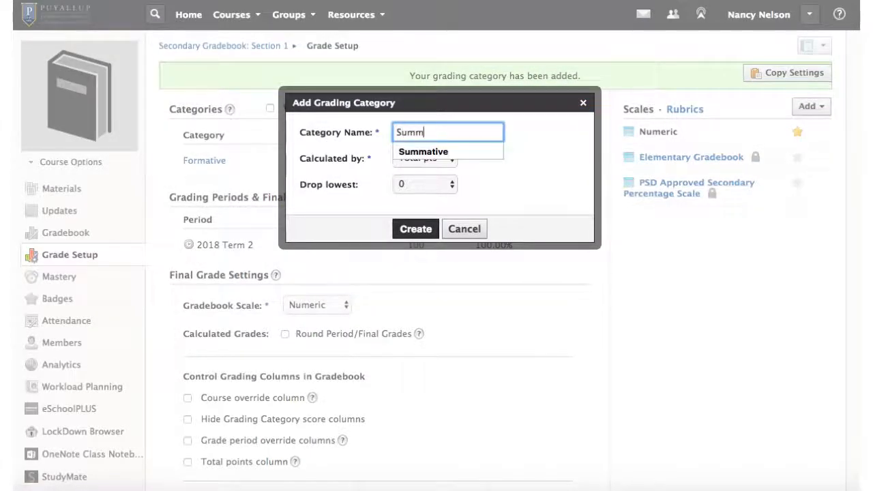
text(ative)
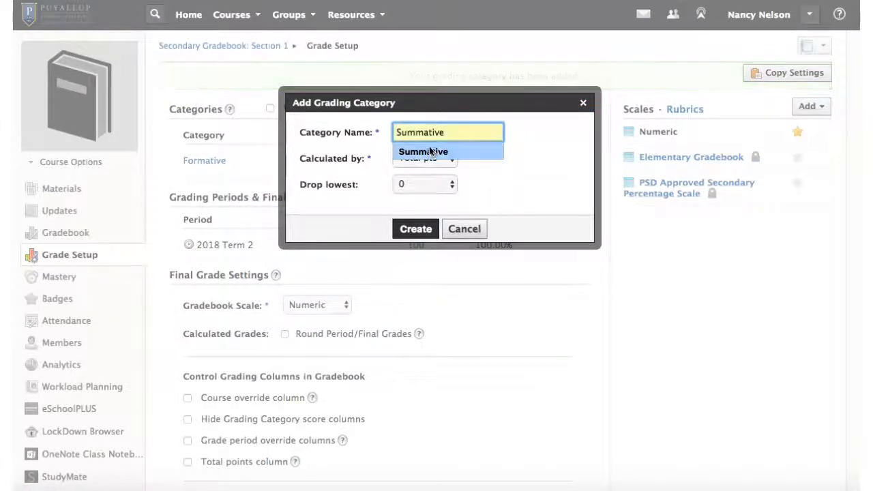
click(415, 228)
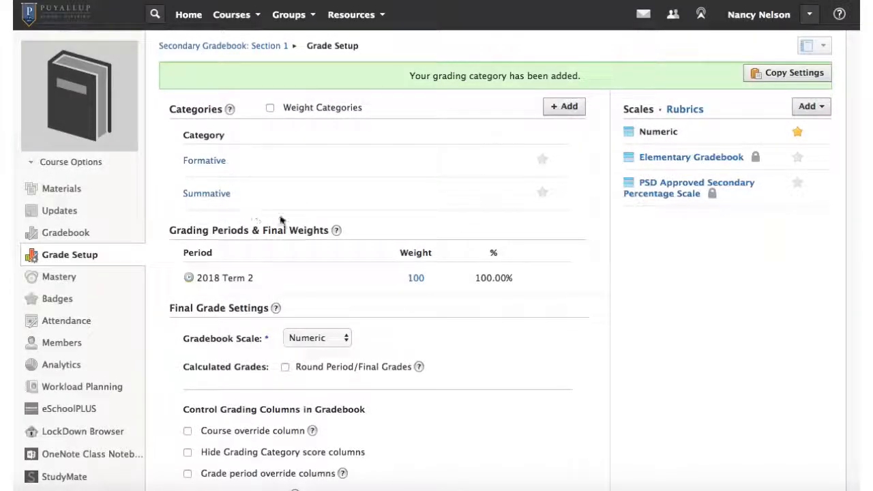
Enable category weighting and set the weights to 25 for Formative and 75 for Summative
click(270, 108)
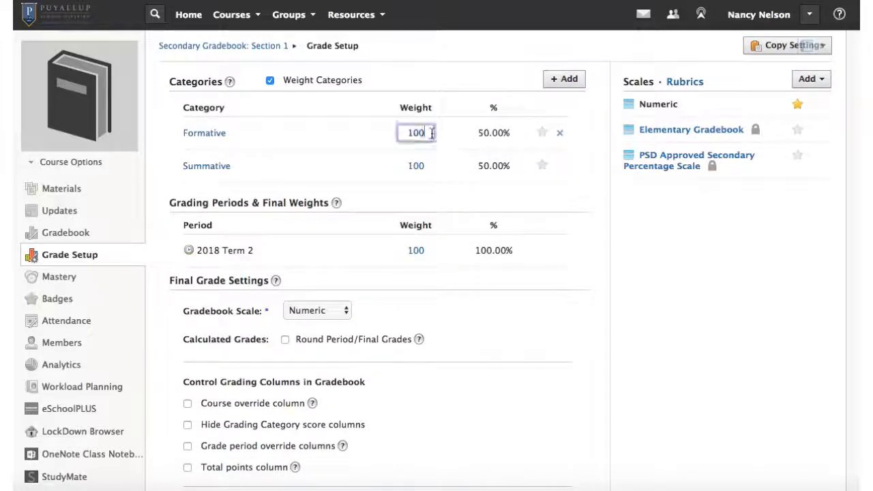
drag(426, 133, 398, 134)
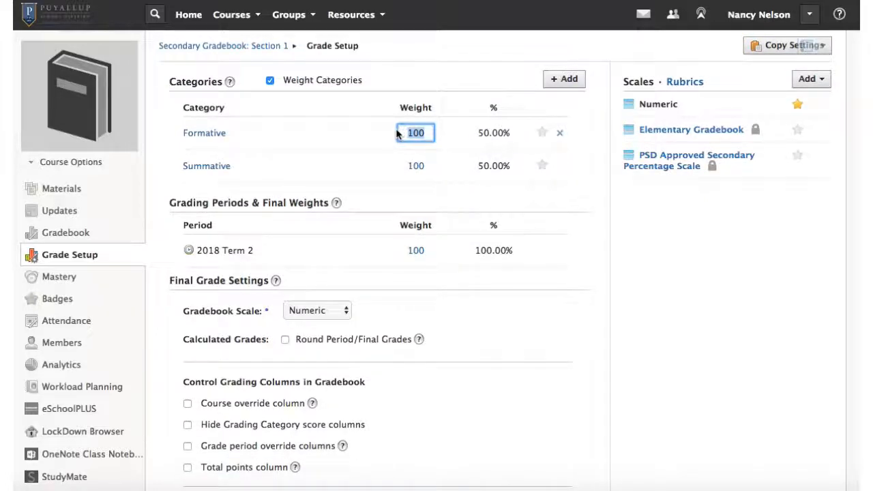
key(BackSpace)
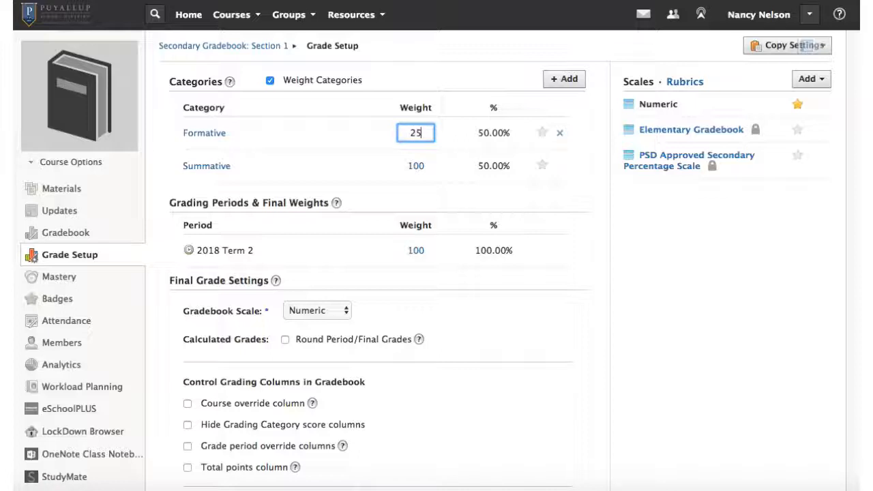
click(428, 165)
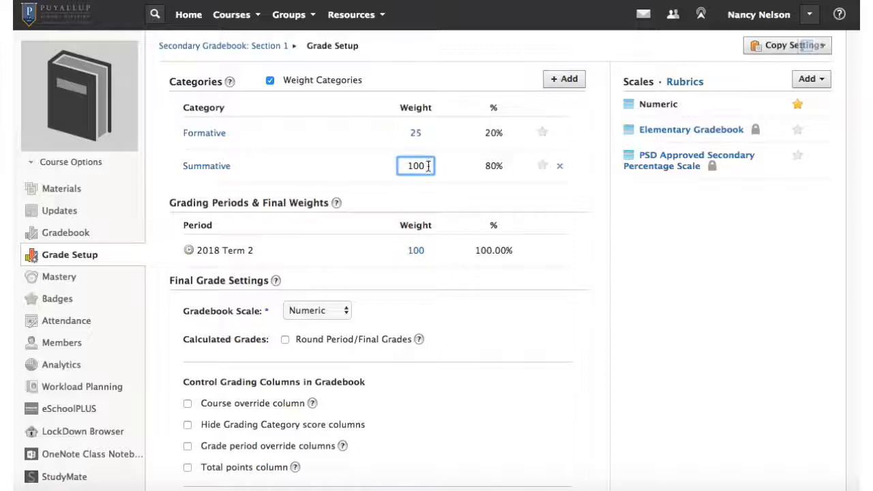
drag(428, 166, 398, 174)
text(75)
click(429, 198)
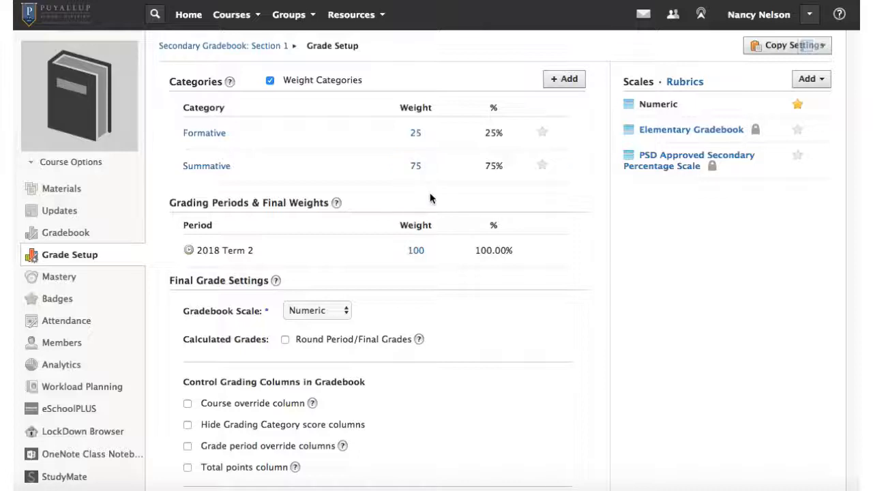
Star Formative as the default category and save the grade setup with PSD Approved Secondary Percentage Scale as the gradebook scale
click(542, 133)
click(345, 311)
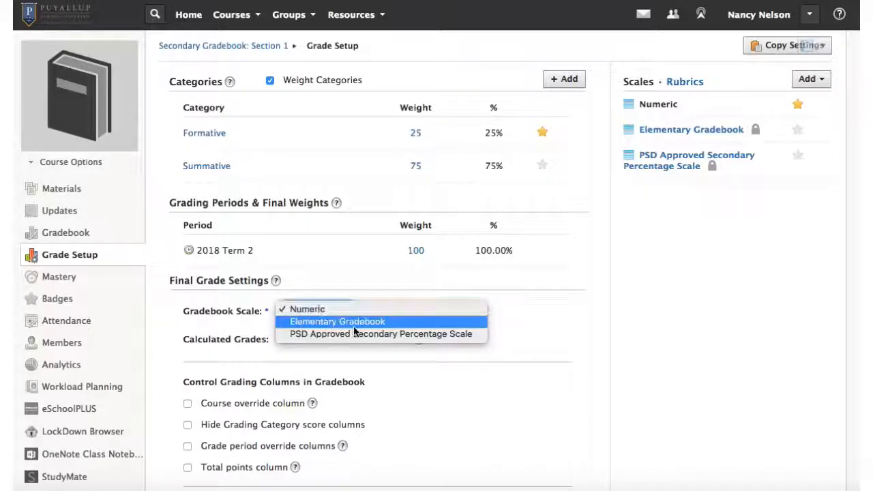
click(359, 334)
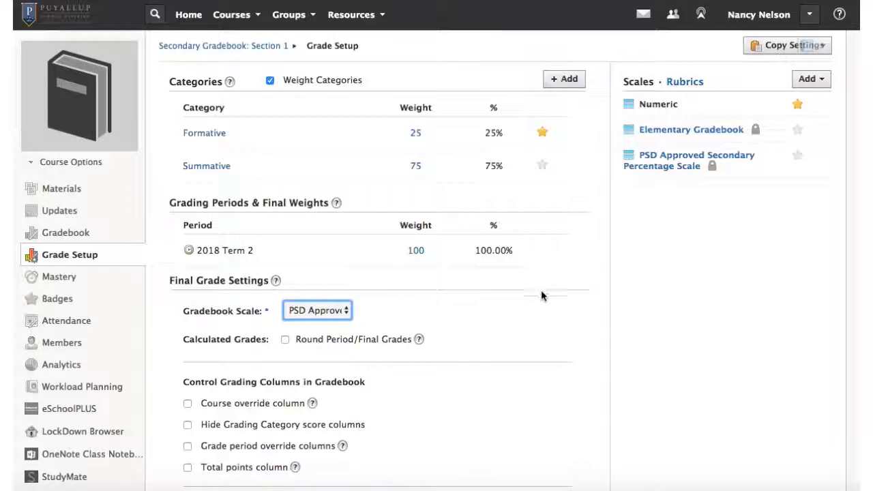
scroll(551, 313, down, 2)
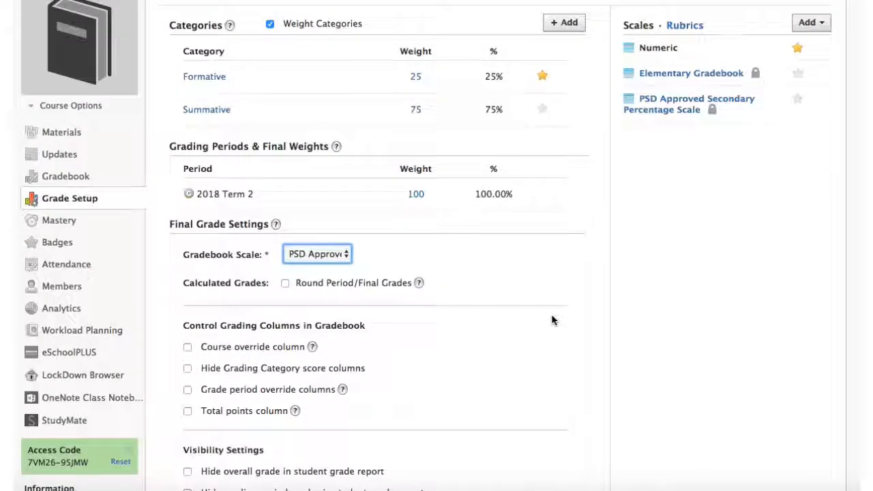
scroll(552, 320, down, 5)
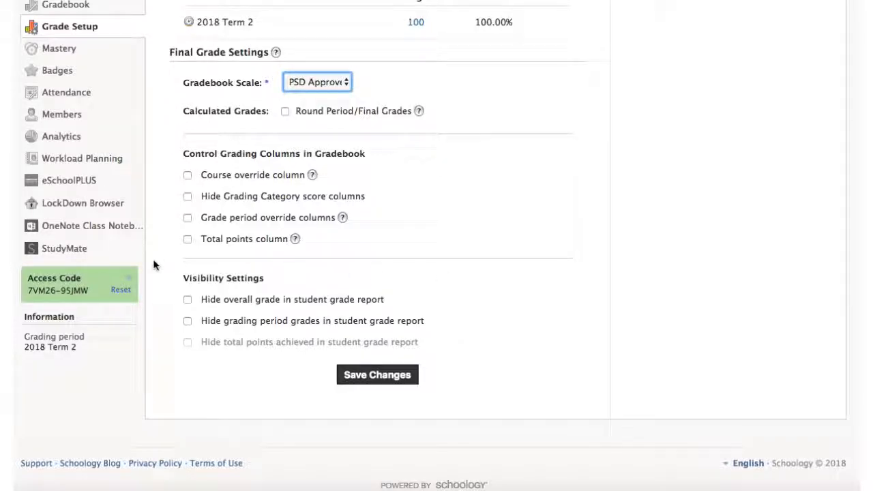
scroll(569, 191, up, 5)
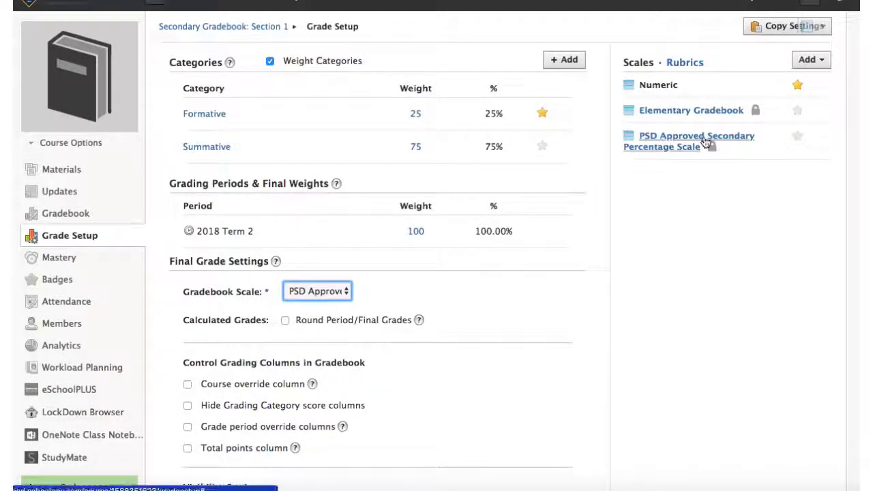
scroll(492, 306, down, 5)
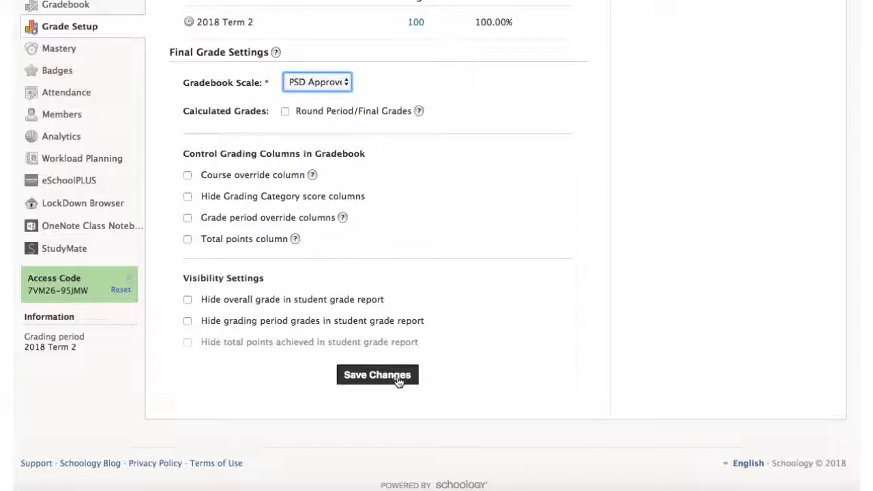
click(399, 379)
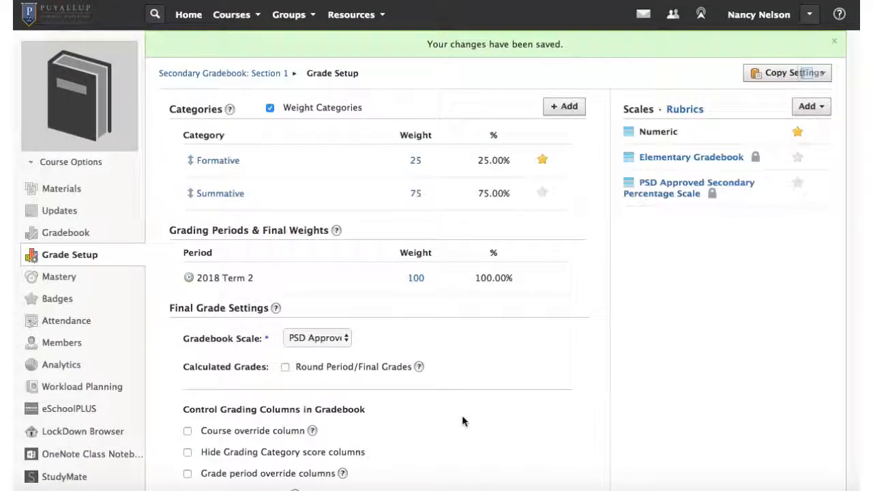
Examine which grade settings and destination courses are offered for copying, and close the dialog without copying
click(768, 74)
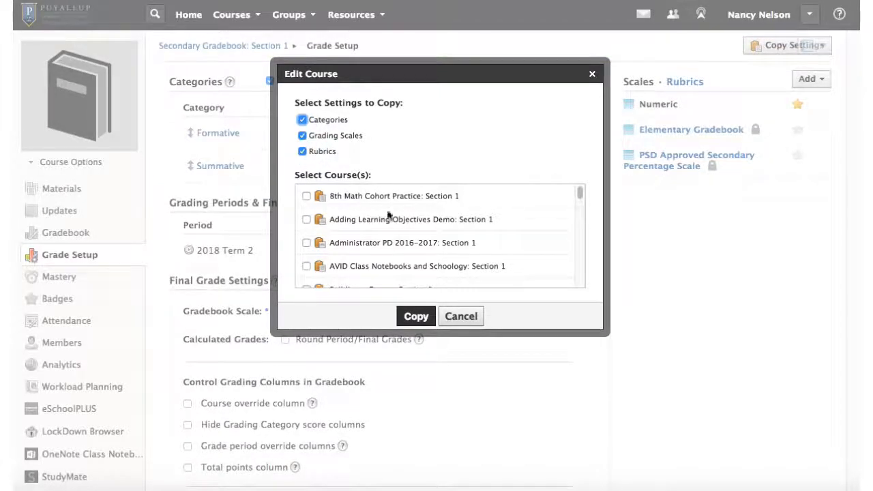
scroll(400, 230, down, 5)
scroll(401, 231, down, 1)
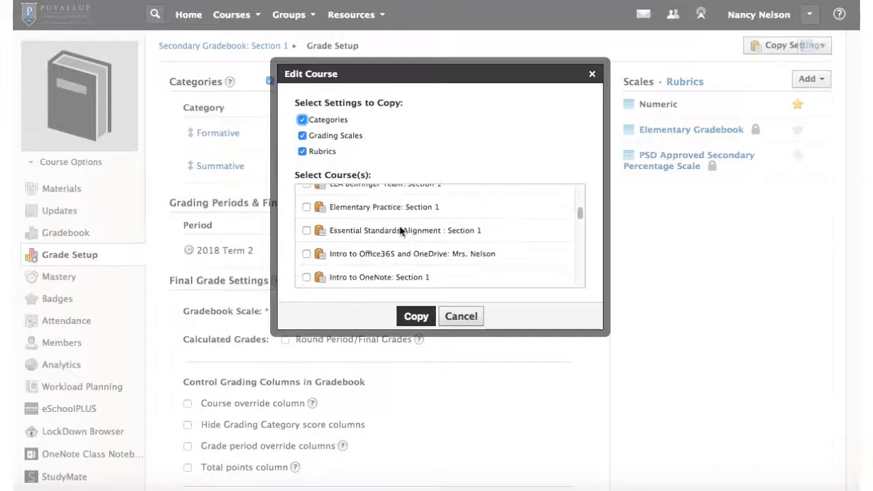
click(475, 317)
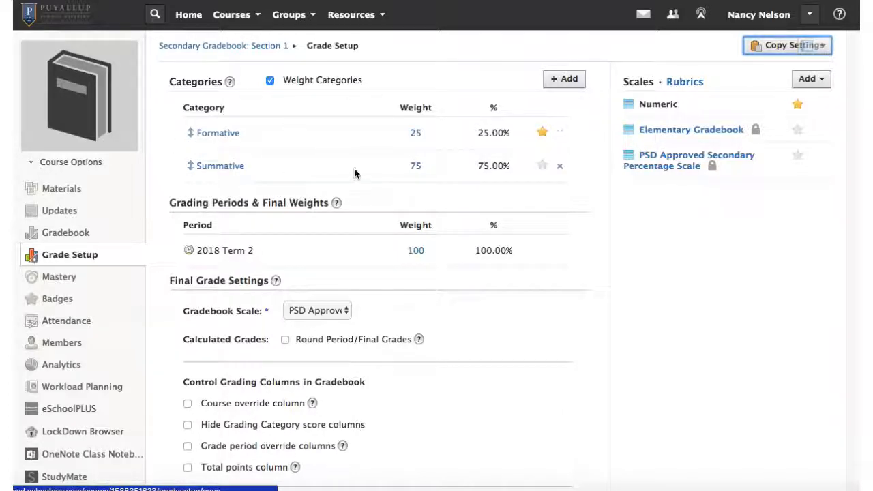
scroll(354, 170, down, 1)
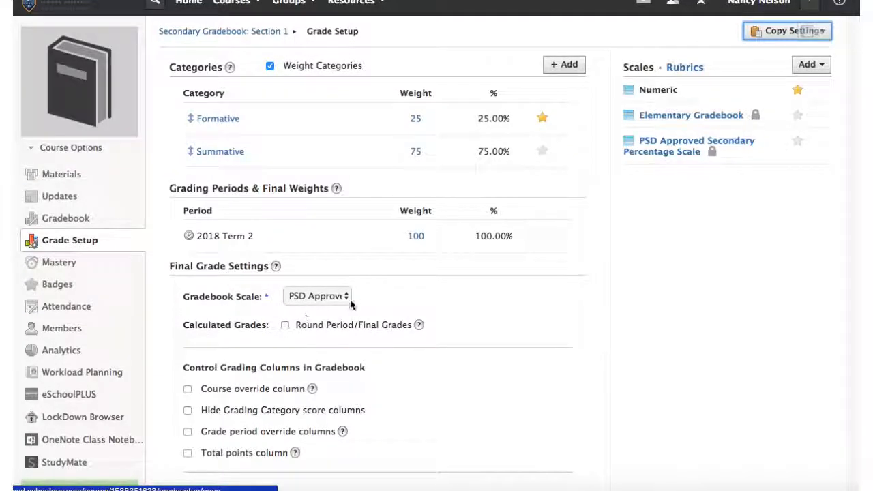
scroll(530, 334, down, 3)
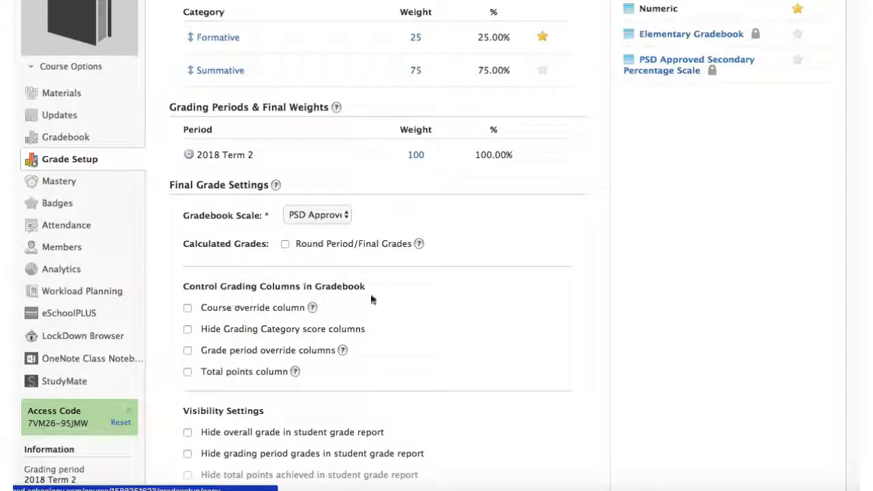
scroll(506, 276, up, 3)
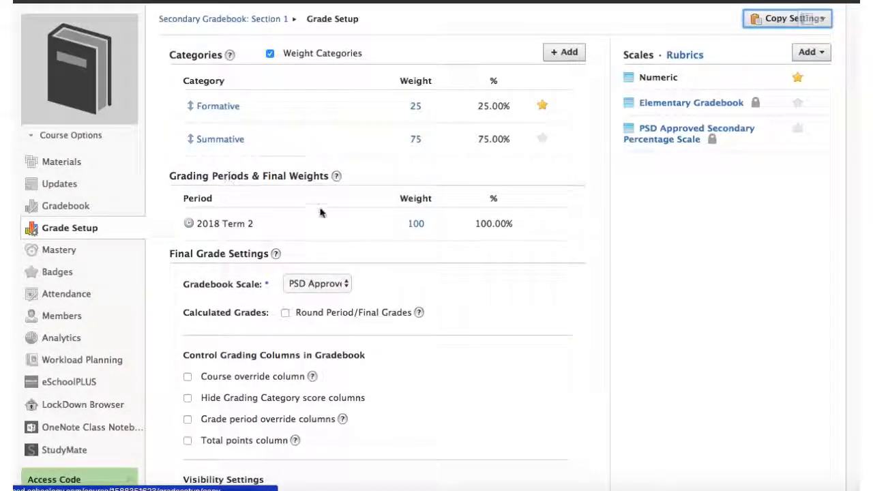